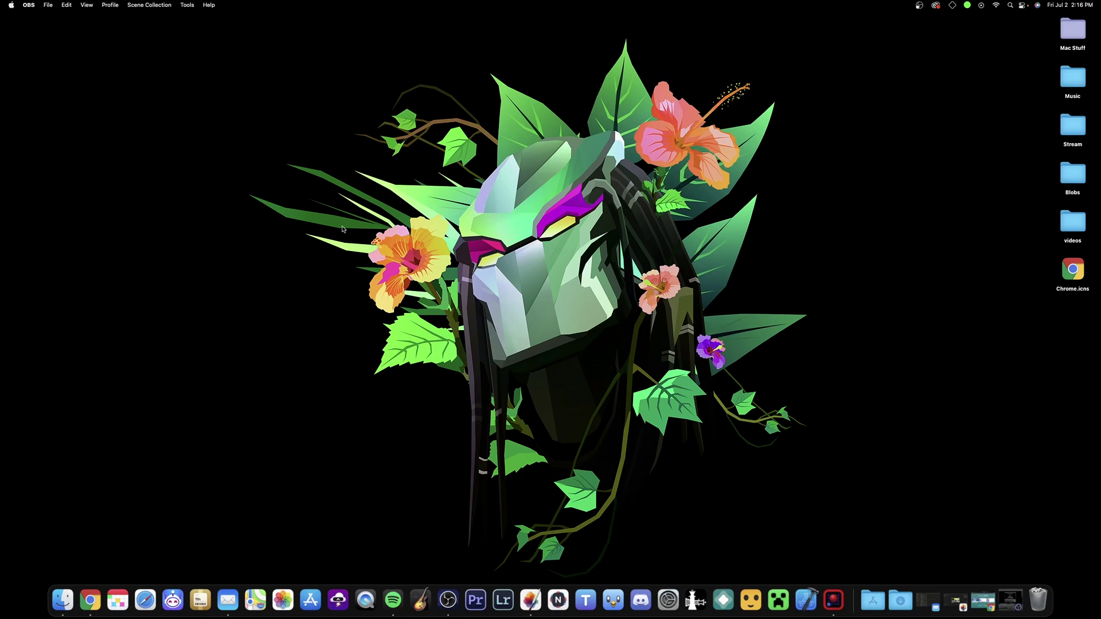
Step: Read the AltStore FAQ's macOS install and Mail plug-in instructions, then return to the home page
click(90, 601)
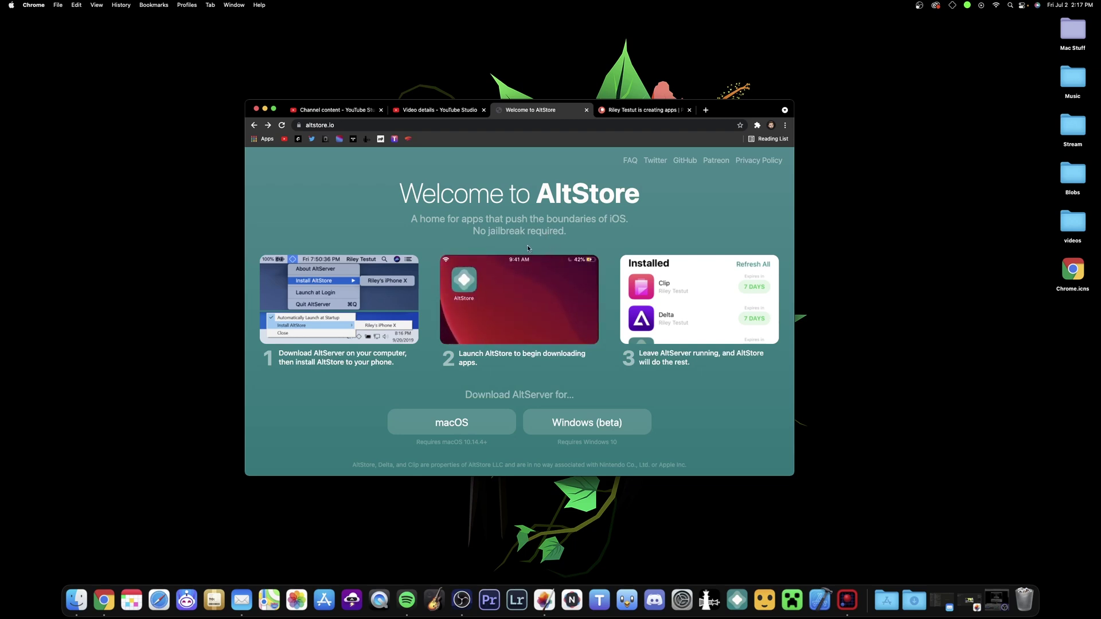
click(630, 161)
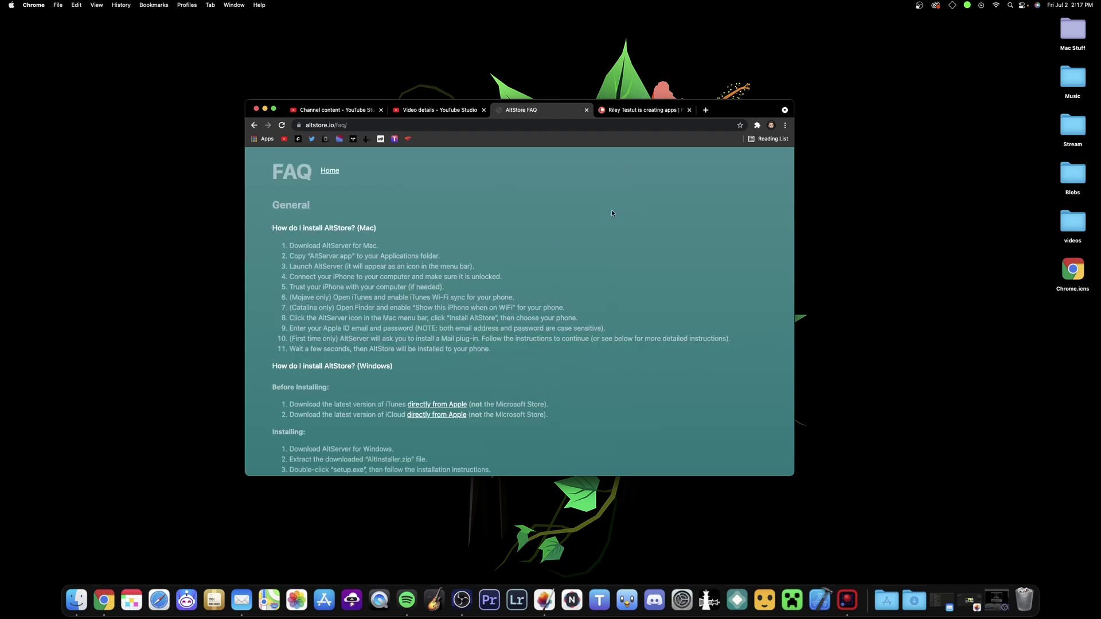
scroll(439, 275, down, 3)
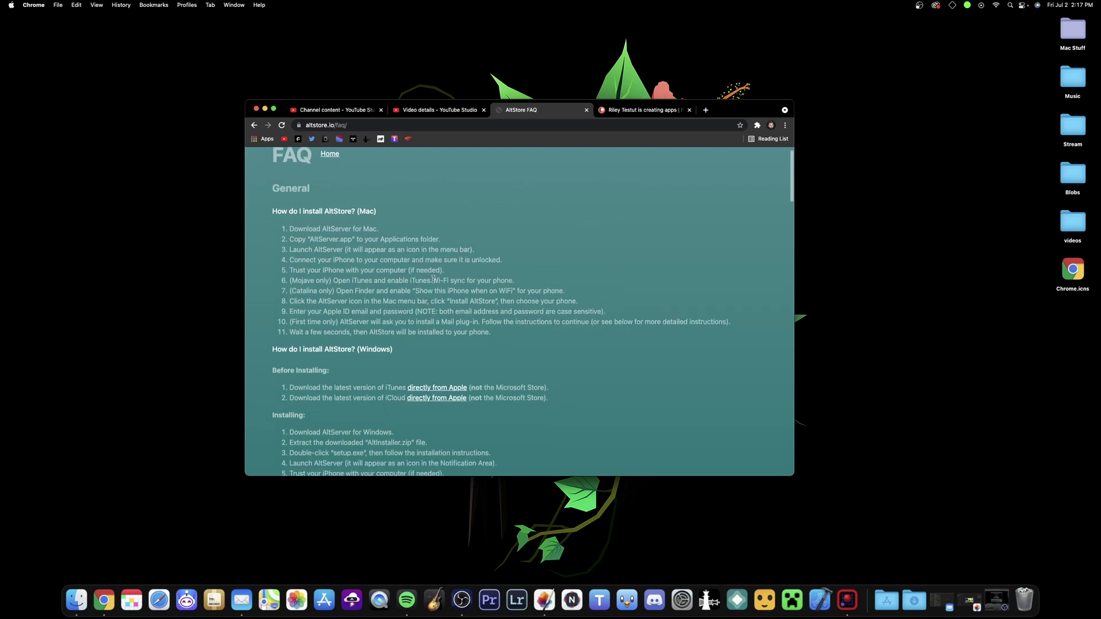
scroll(433, 282, down, 5)
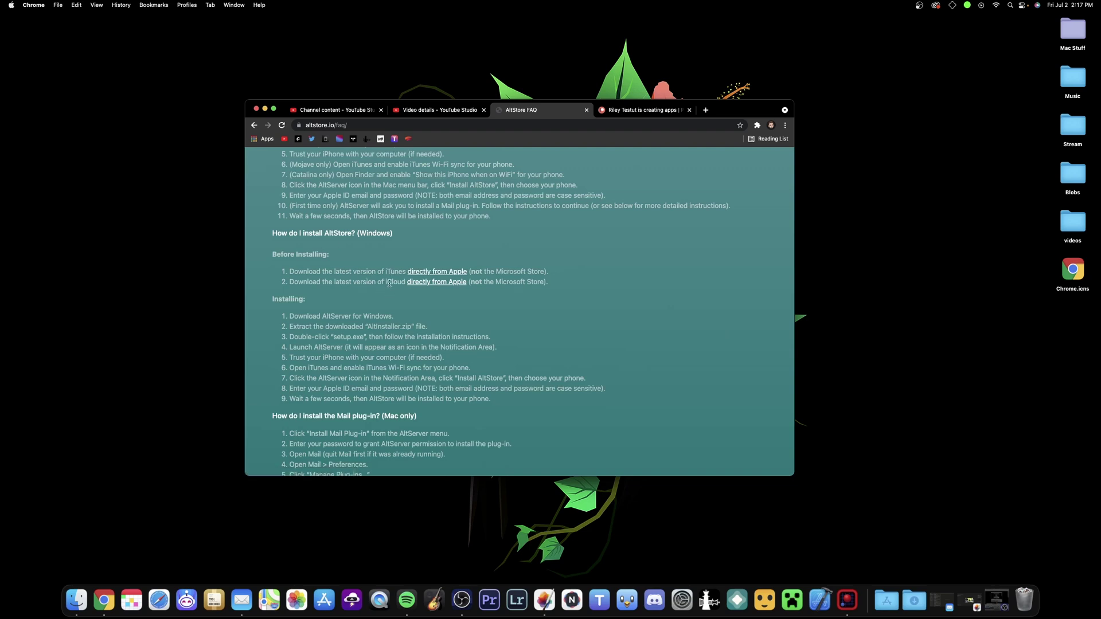
scroll(411, 317, down, 2)
scroll(407, 323, down, 2)
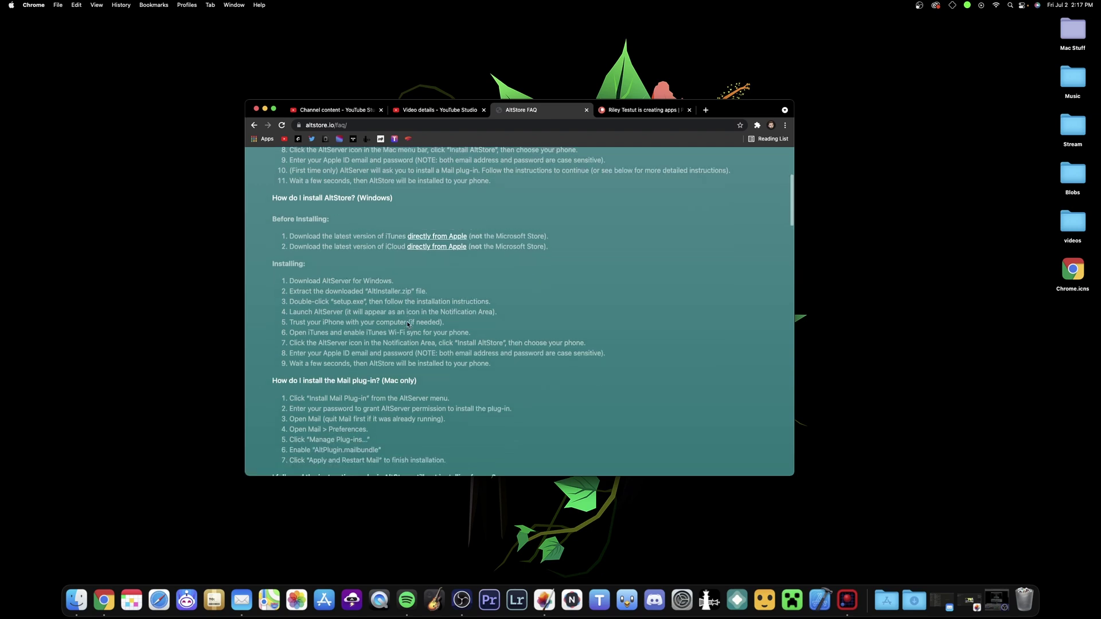
scroll(407, 323, up, 8)
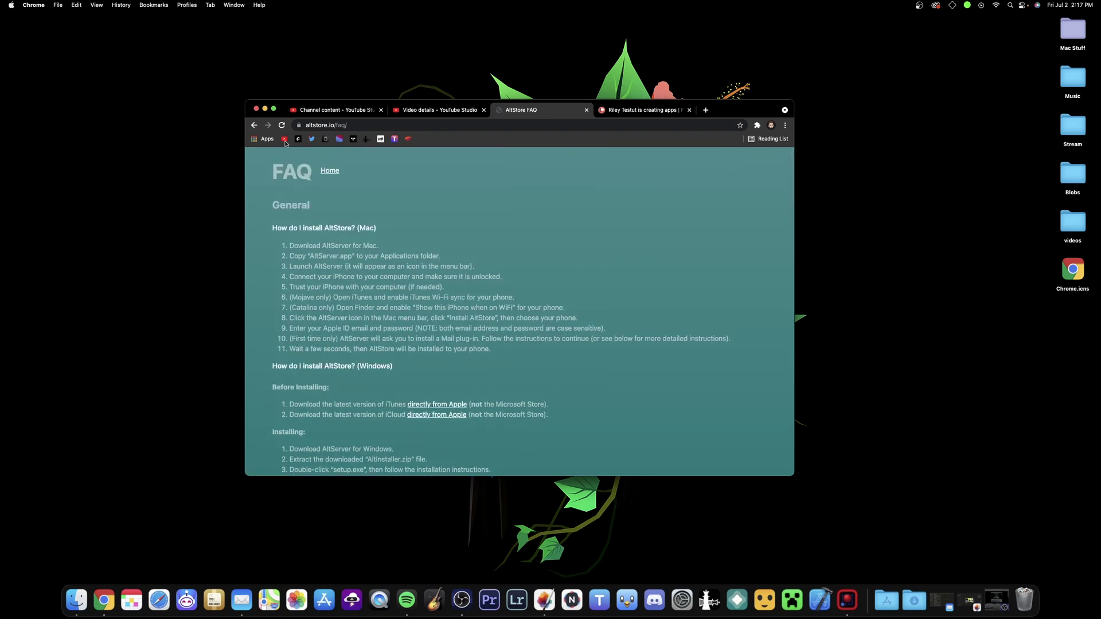
click(254, 126)
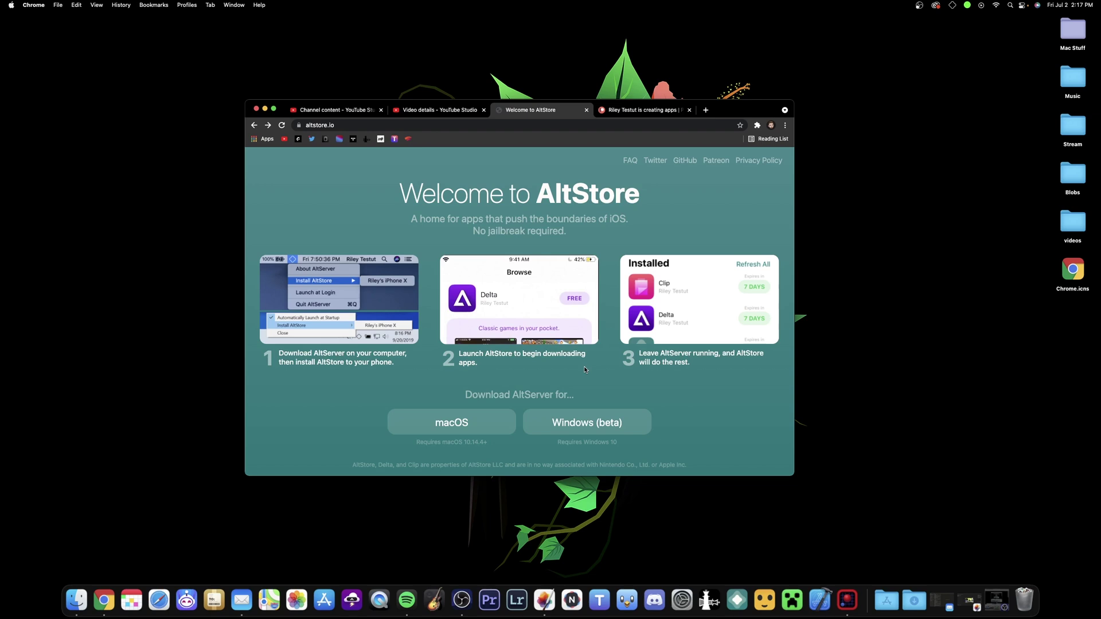
Step: Scroll the Patreon post to the AltServer_1_5_b5_macOS.zip attachment, comparing it with the AltStore home page
click(638, 112)
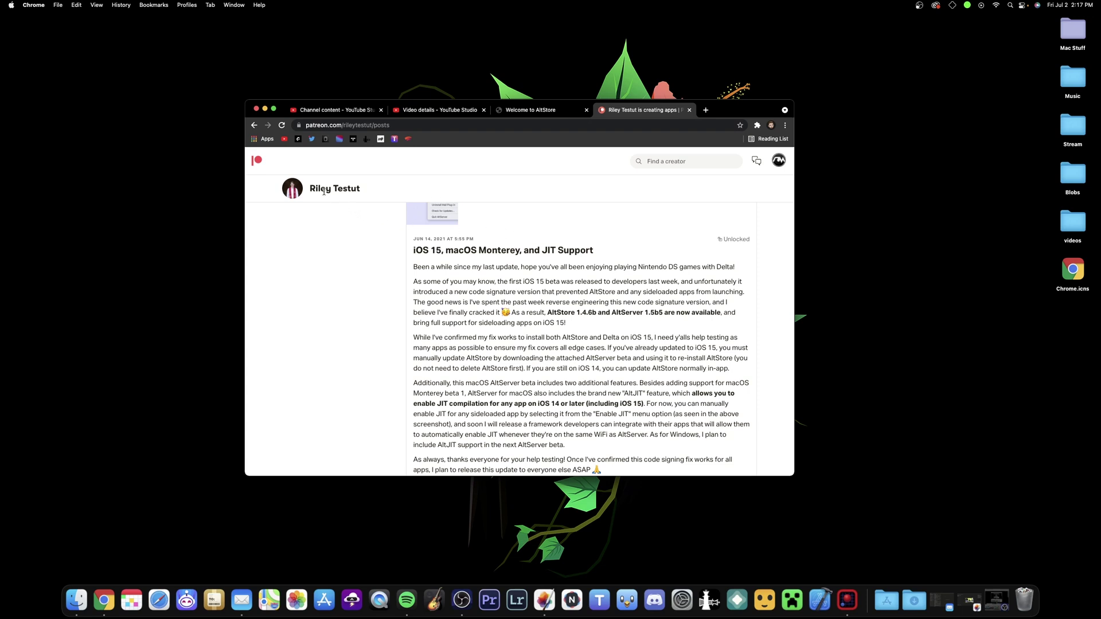
scroll(492, 283, down, 1)
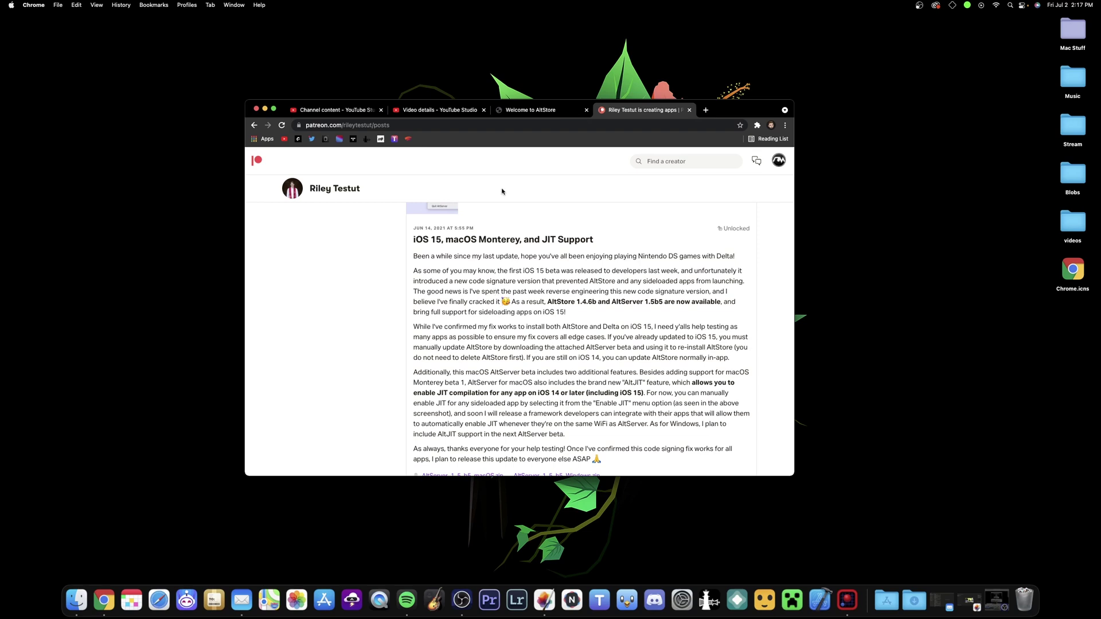
click(521, 111)
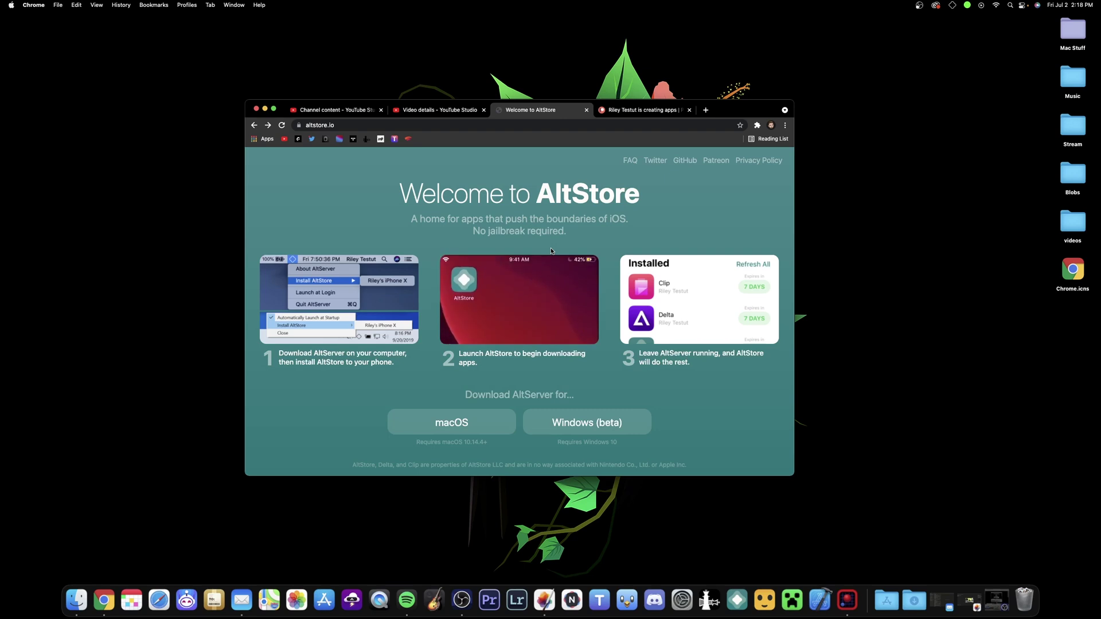
click(637, 109)
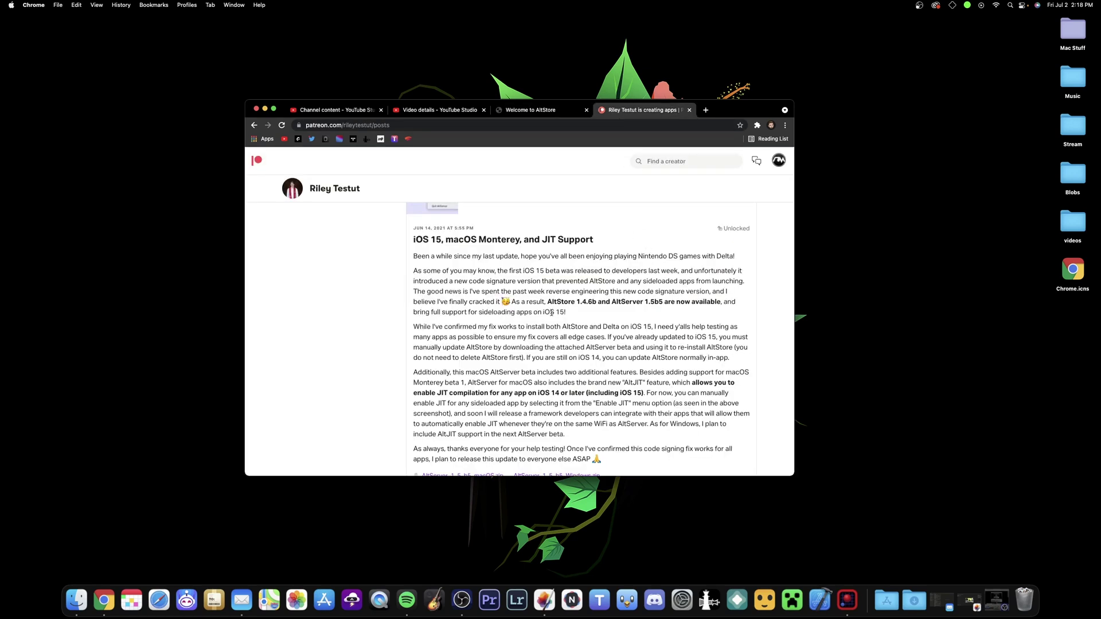
scroll(598, 336, down, 1)
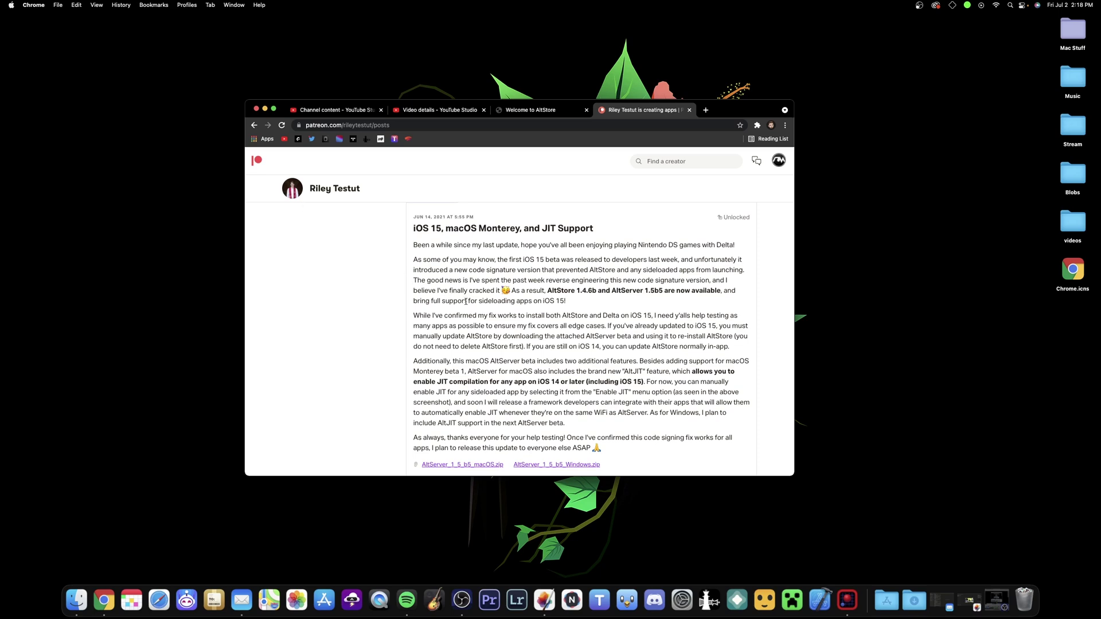
click(533, 110)
click(637, 109)
click(541, 110)
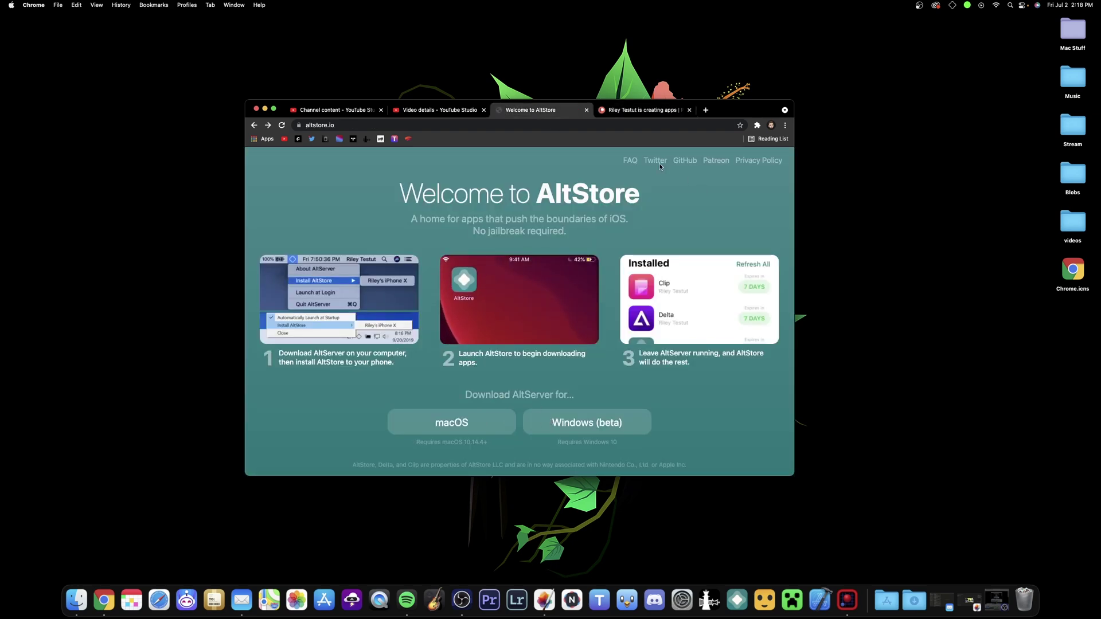
click(630, 111)
scroll(598, 365, down, 1)
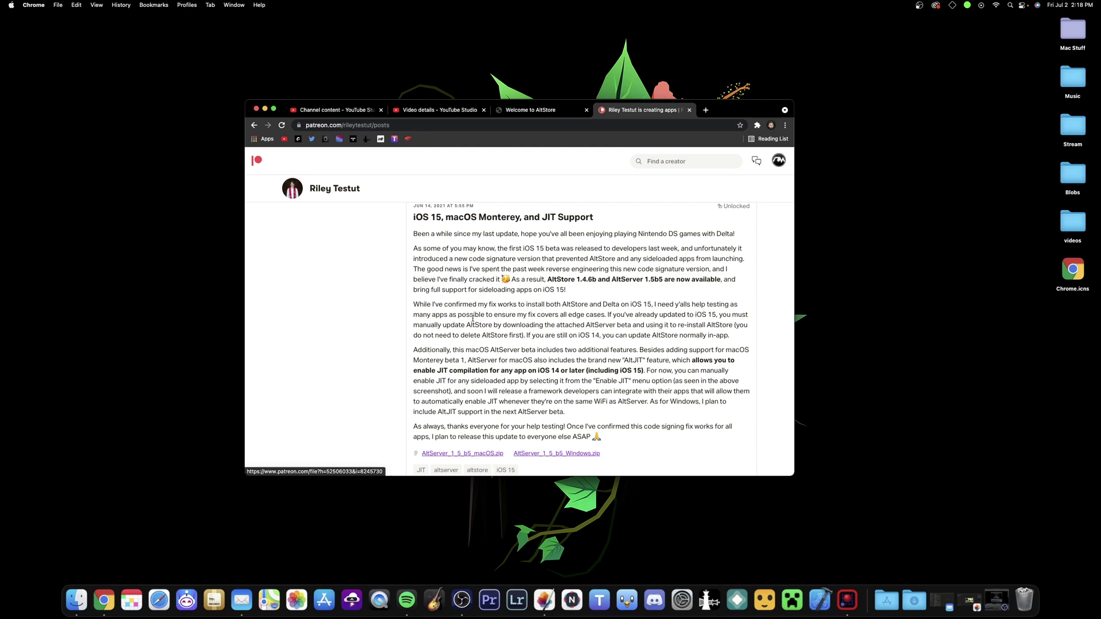
Step: Close the Chrome window and launch AltServer 2 from the Applications stack
click(256, 108)
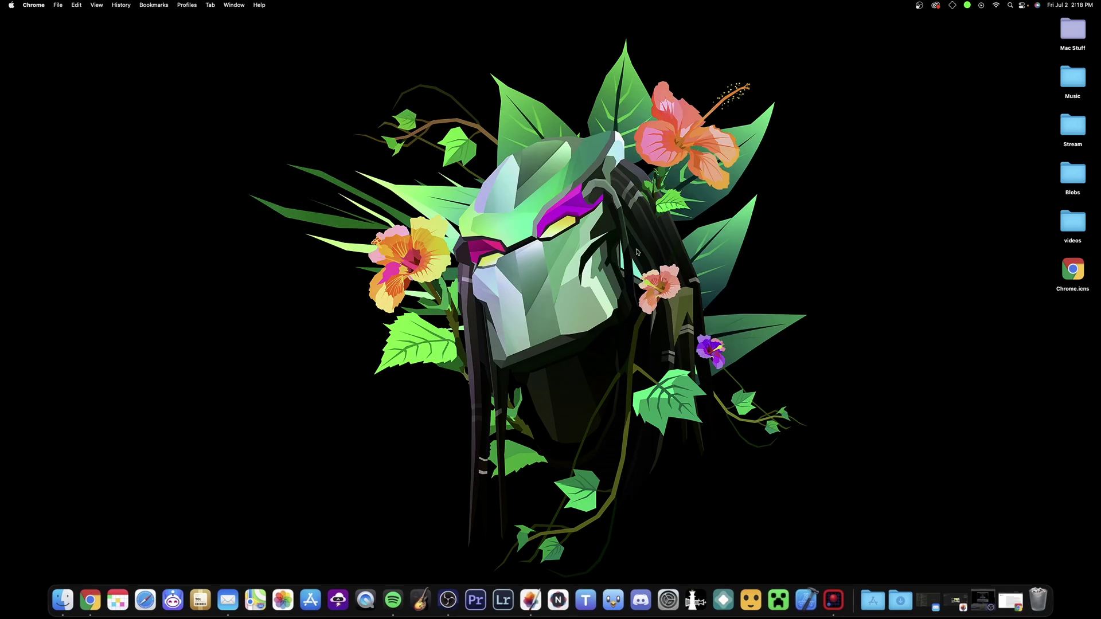
click(873, 601)
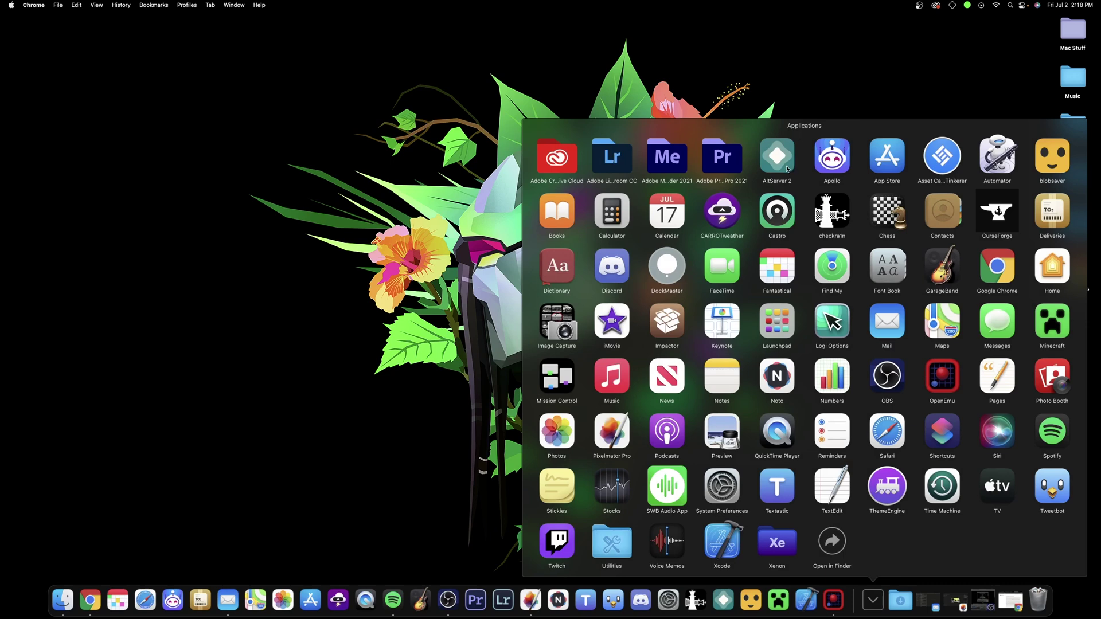
click(808, 92)
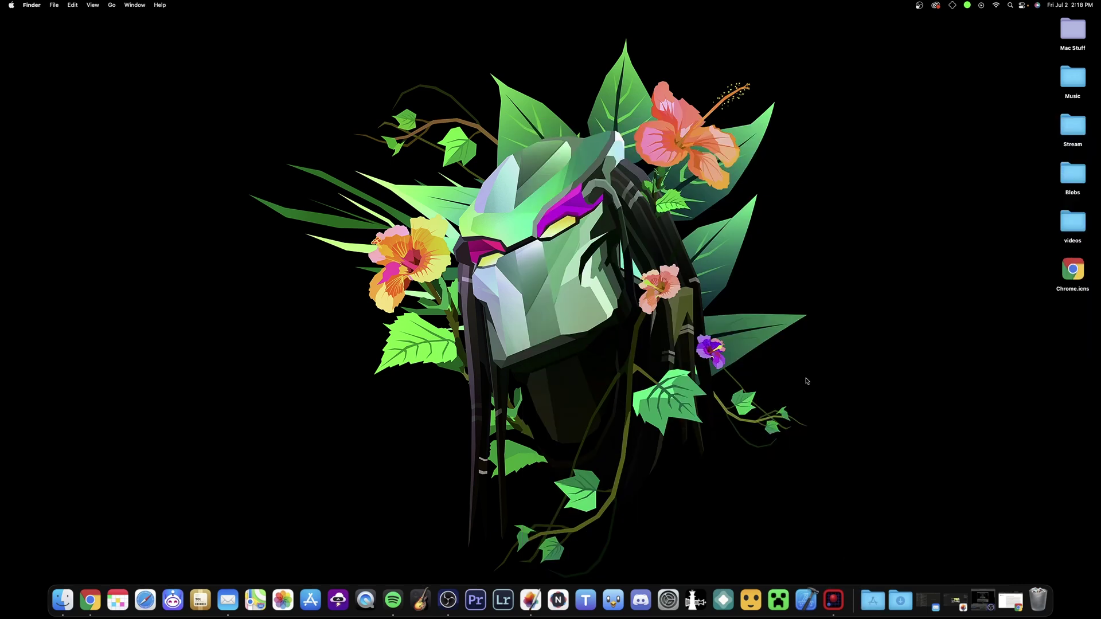
click(725, 602)
Step: Restore the Mail inbox and open Mail's preferences
click(929, 600)
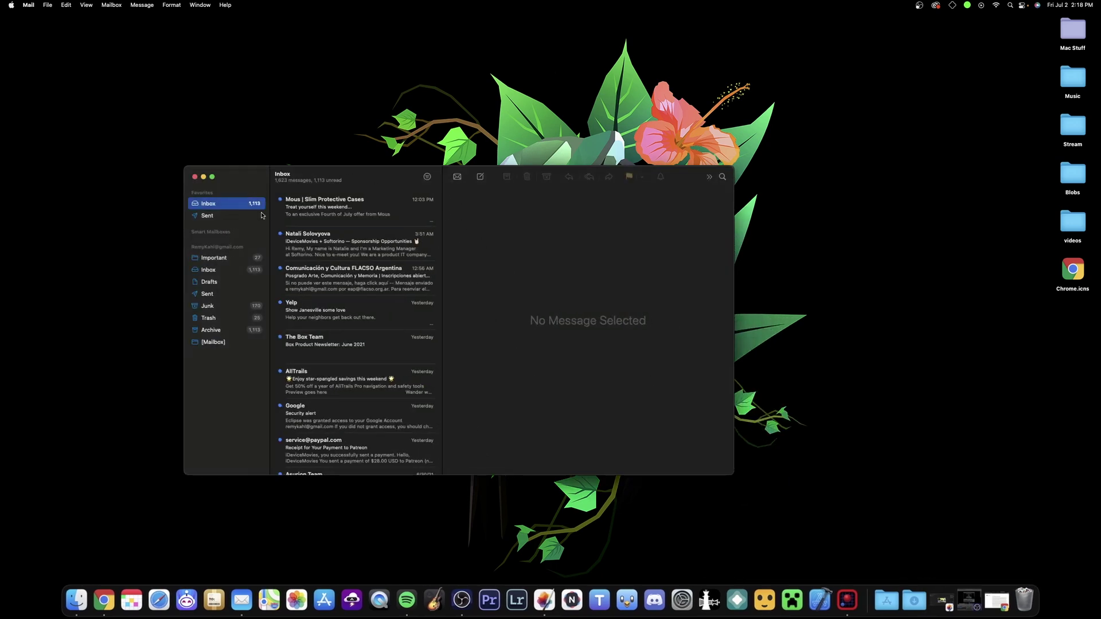
click(30, 6)
click(39, 32)
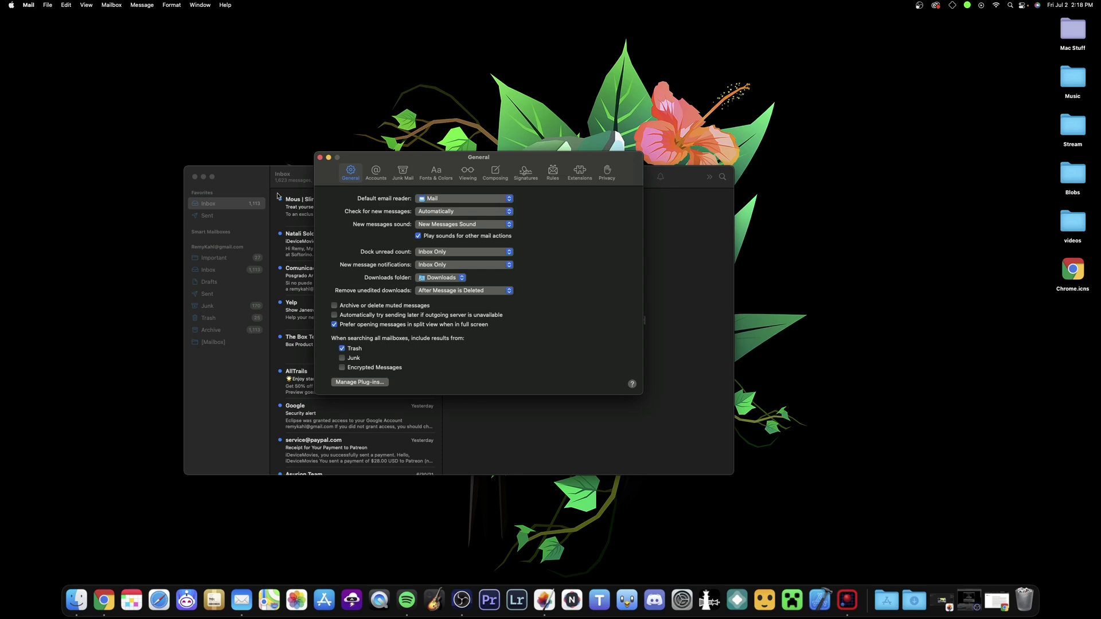
click(203, 176)
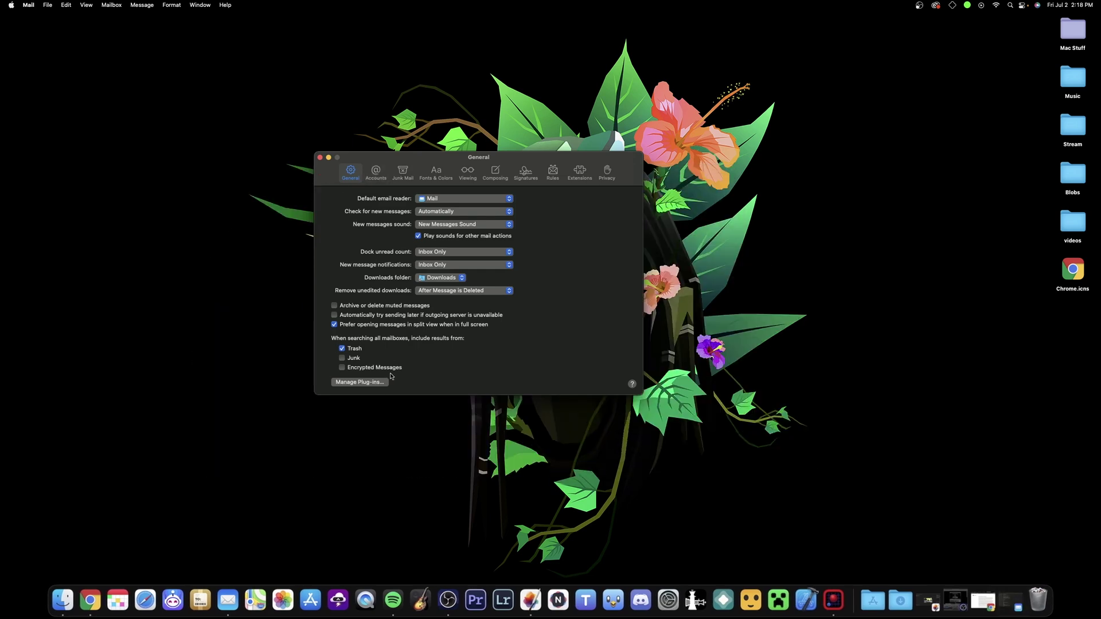
Step: Keep AltPlugin.mailbundle enabled with file access allowed, then close the General preferences
click(368, 385)
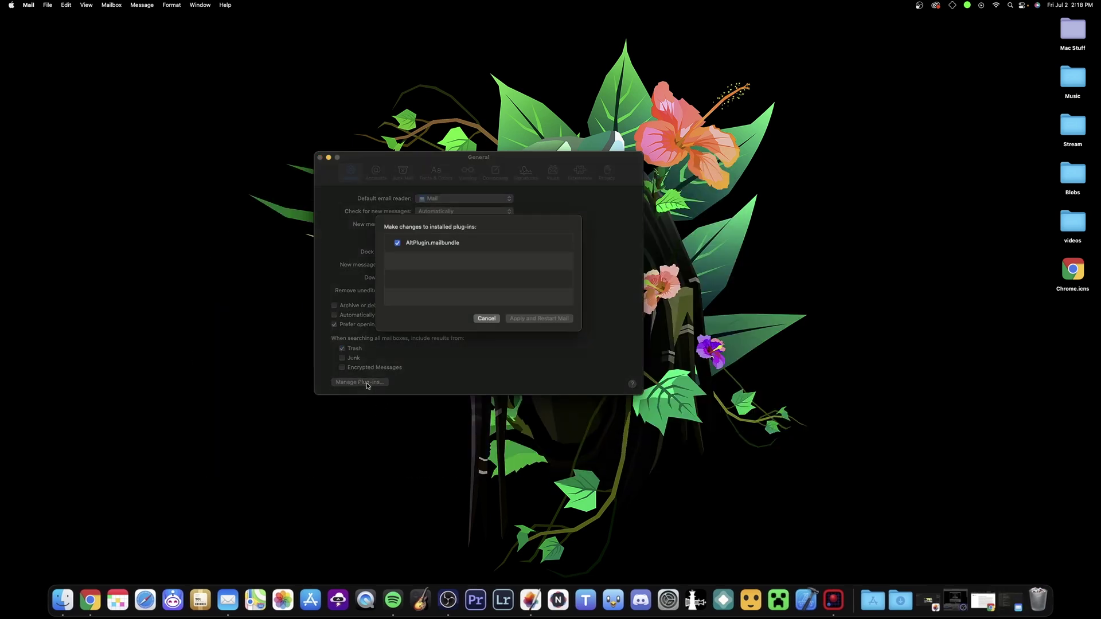
click(409, 245)
click(408, 245)
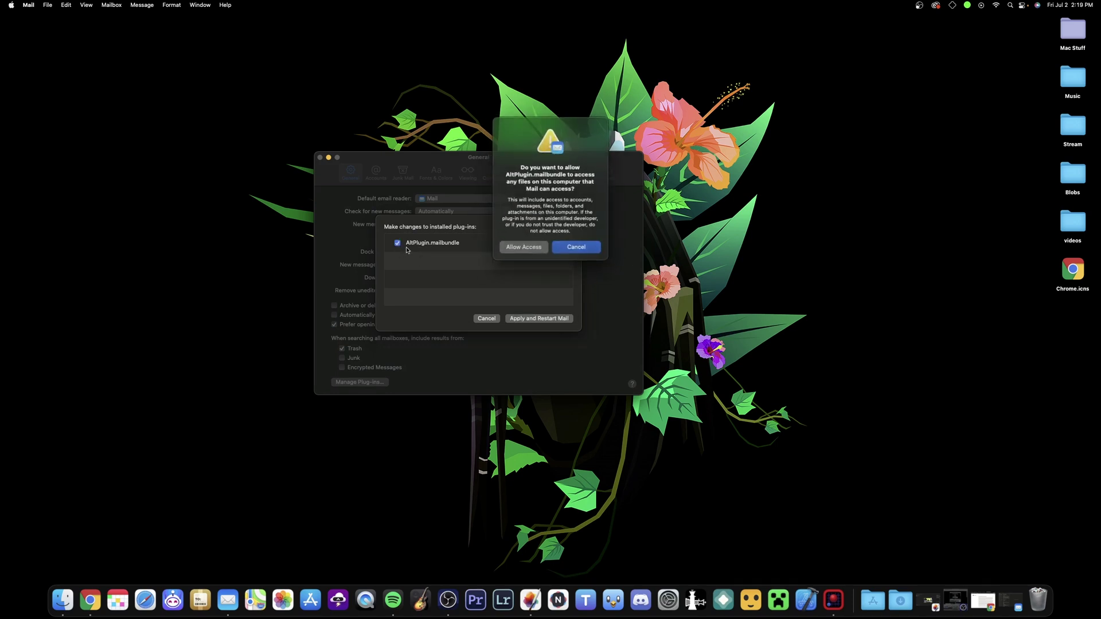
click(514, 246)
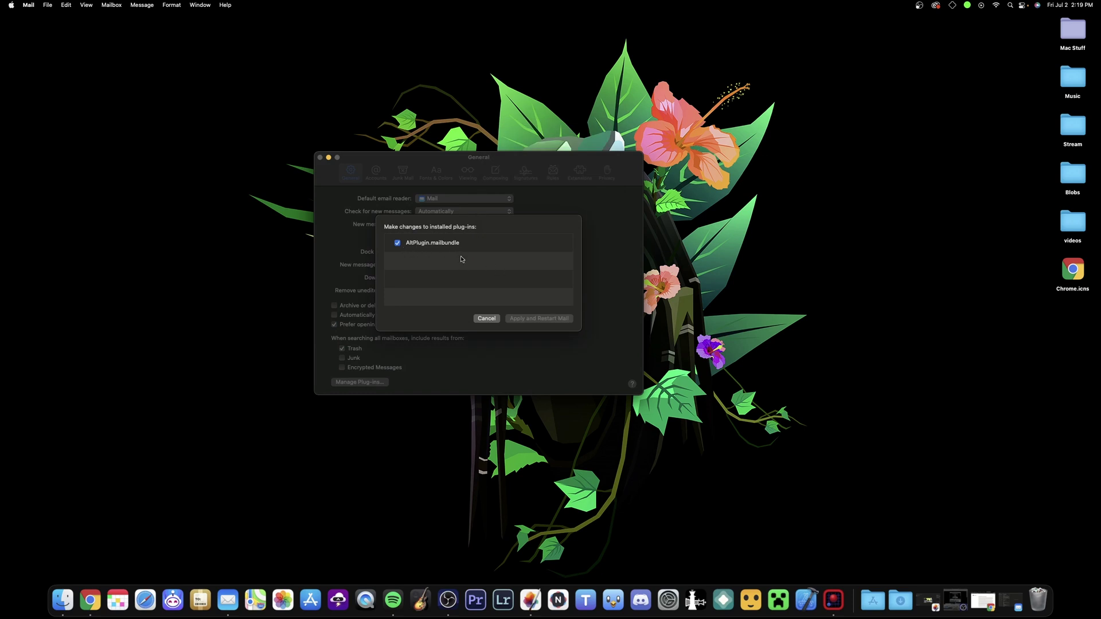
click(487, 318)
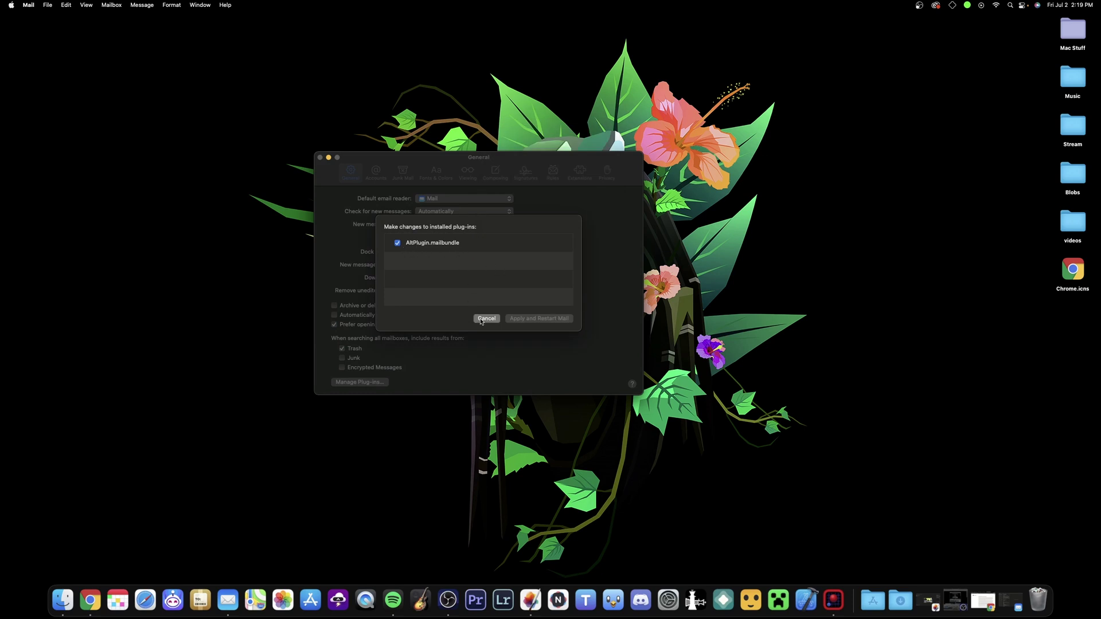
click(321, 158)
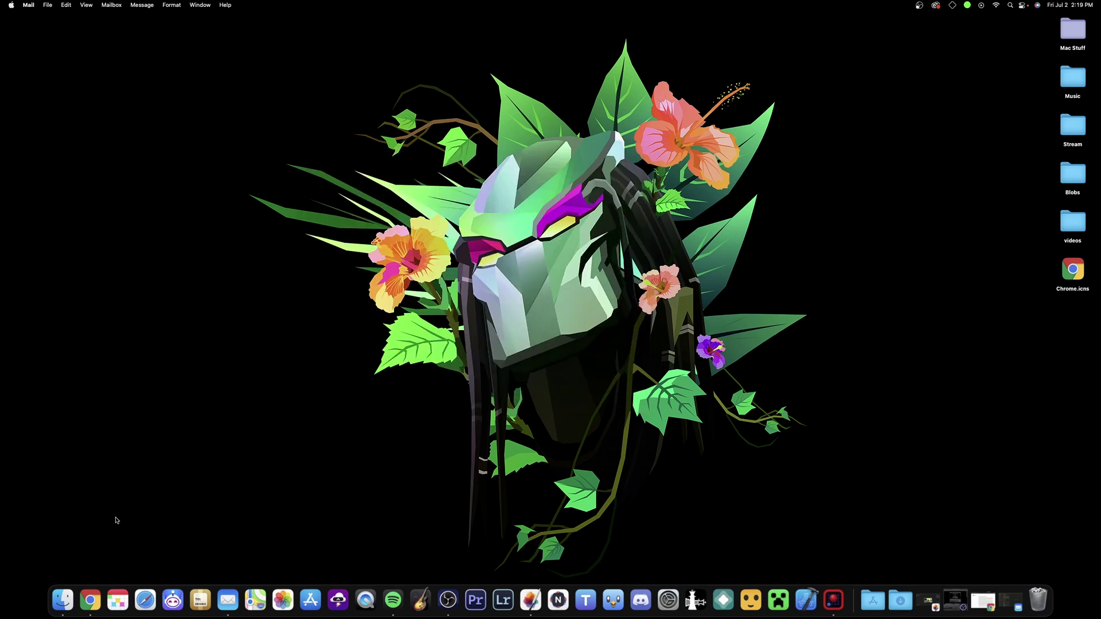
click(63, 600)
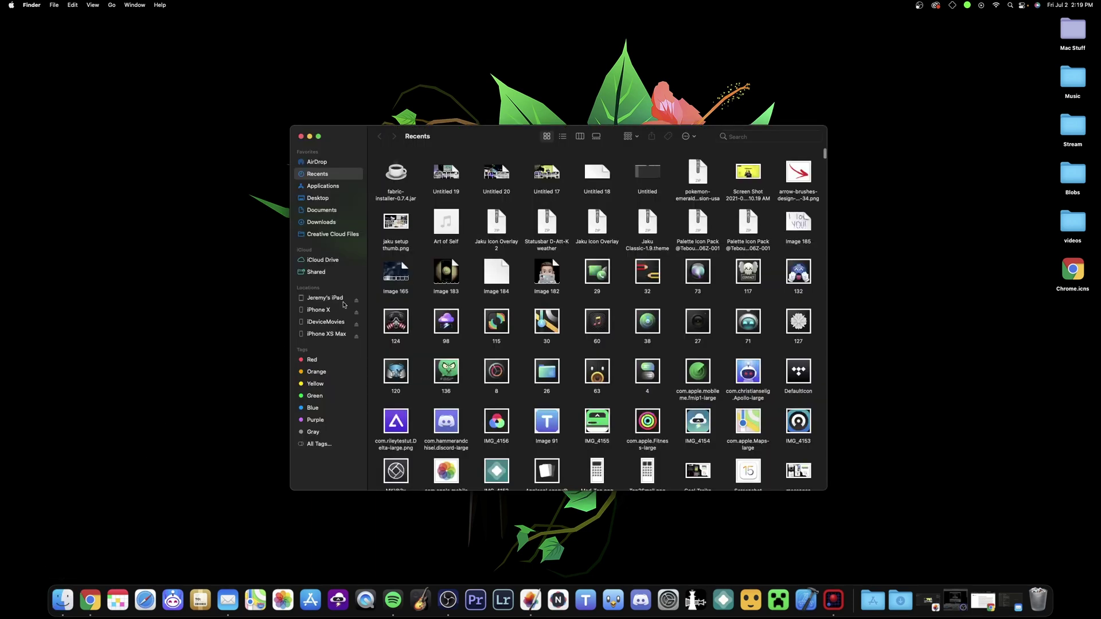
click(324, 323)
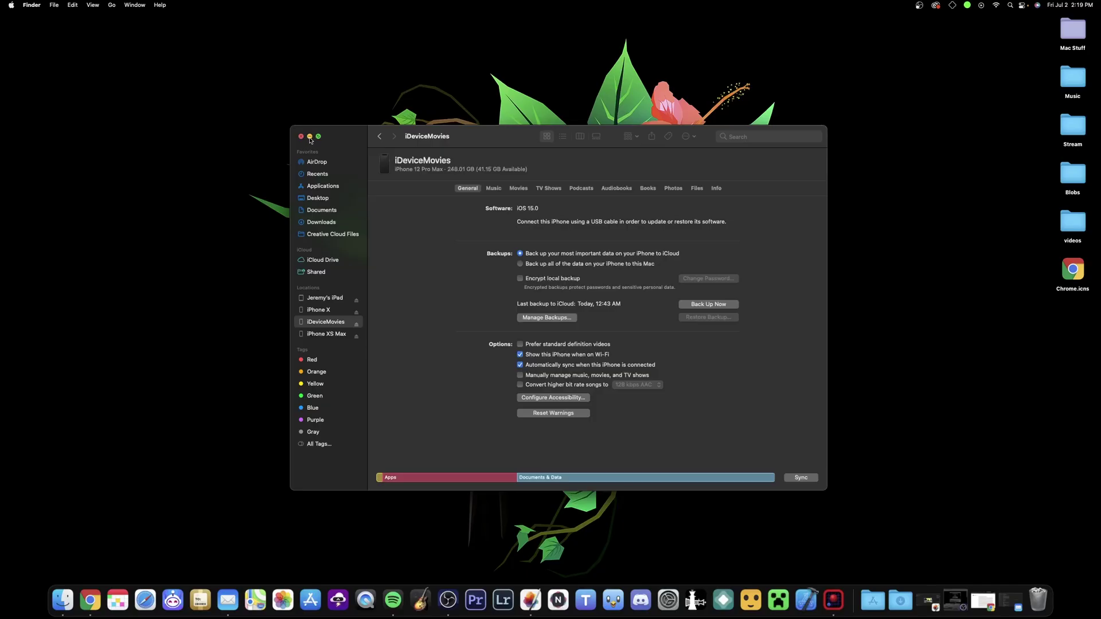
click(302, 137)
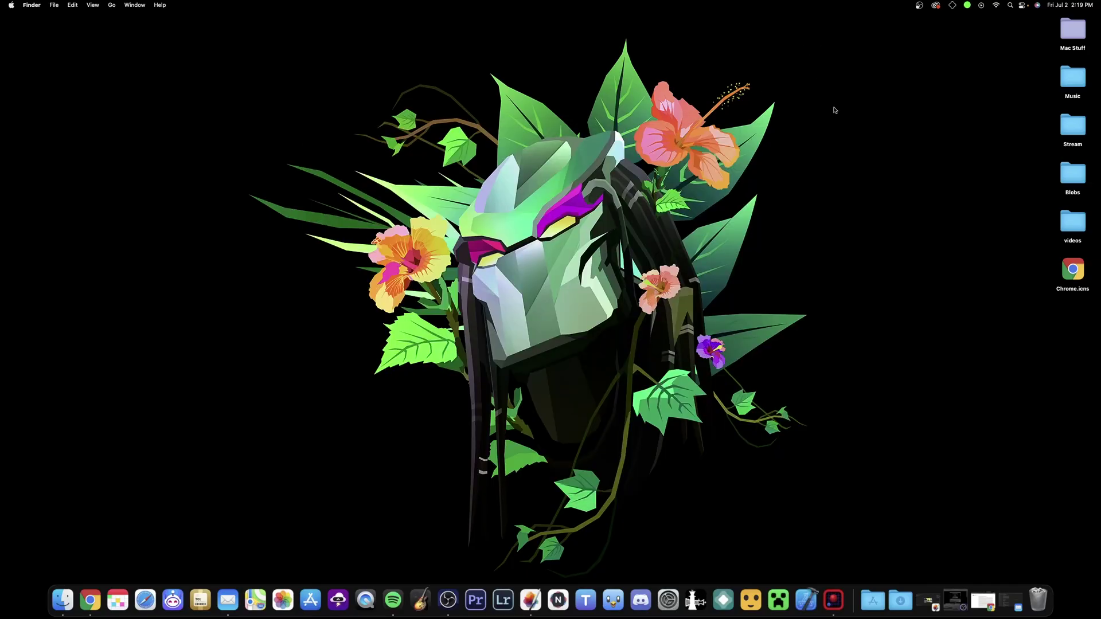
Step: Open the AltServer menu and reveal the Enable JIT submenu listing iPhone XS Max and iDeviceMovies
click(953, 5)
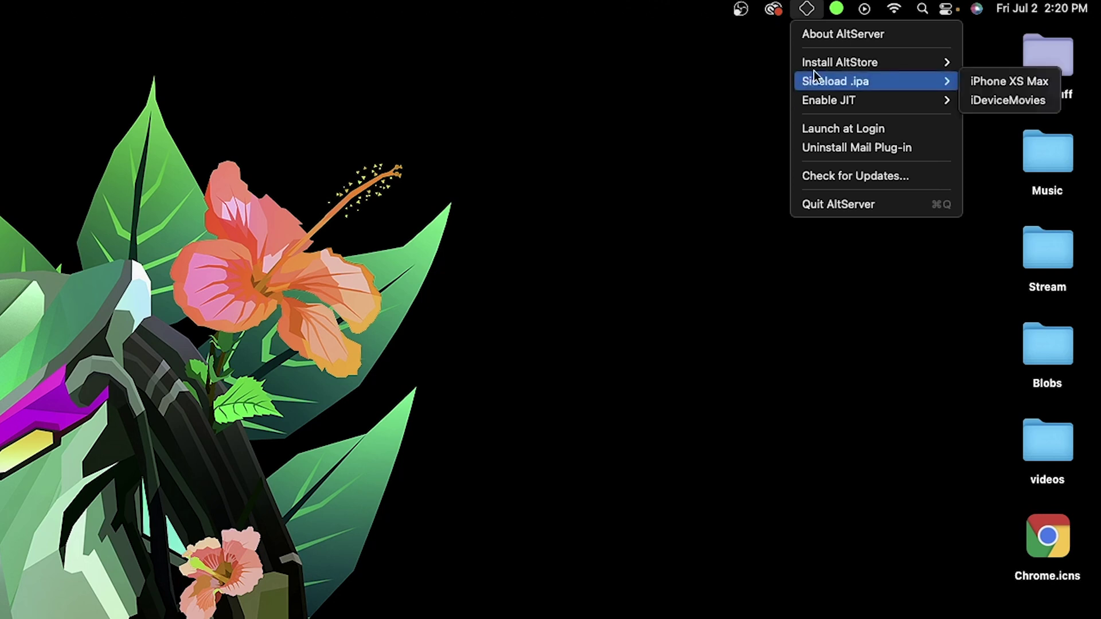
mouse_move(833, 63)
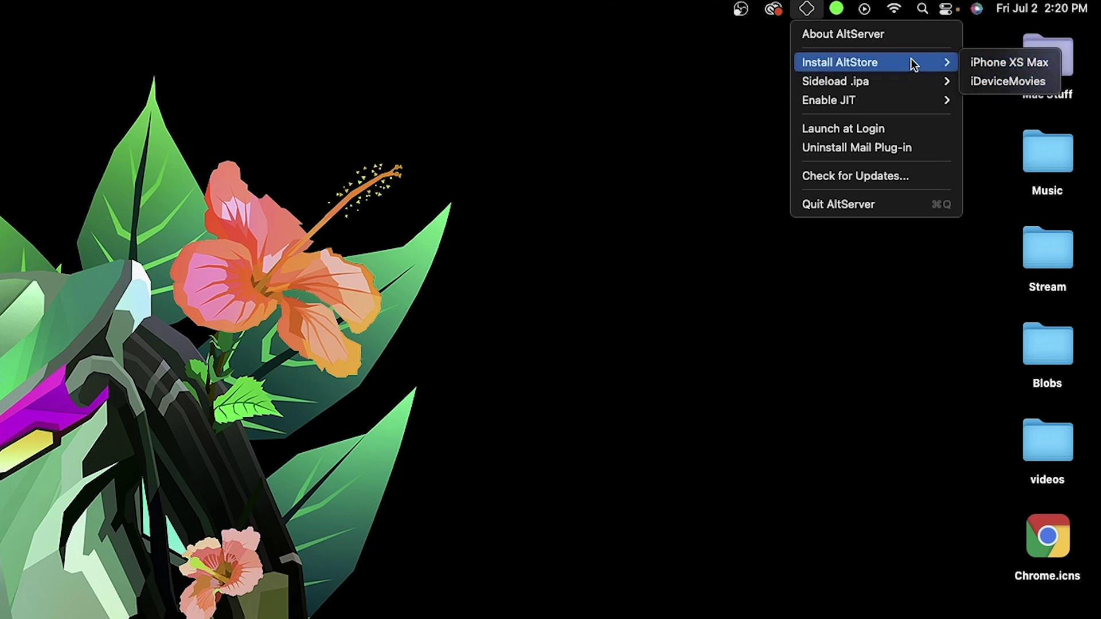
mouse_move(903, 85)
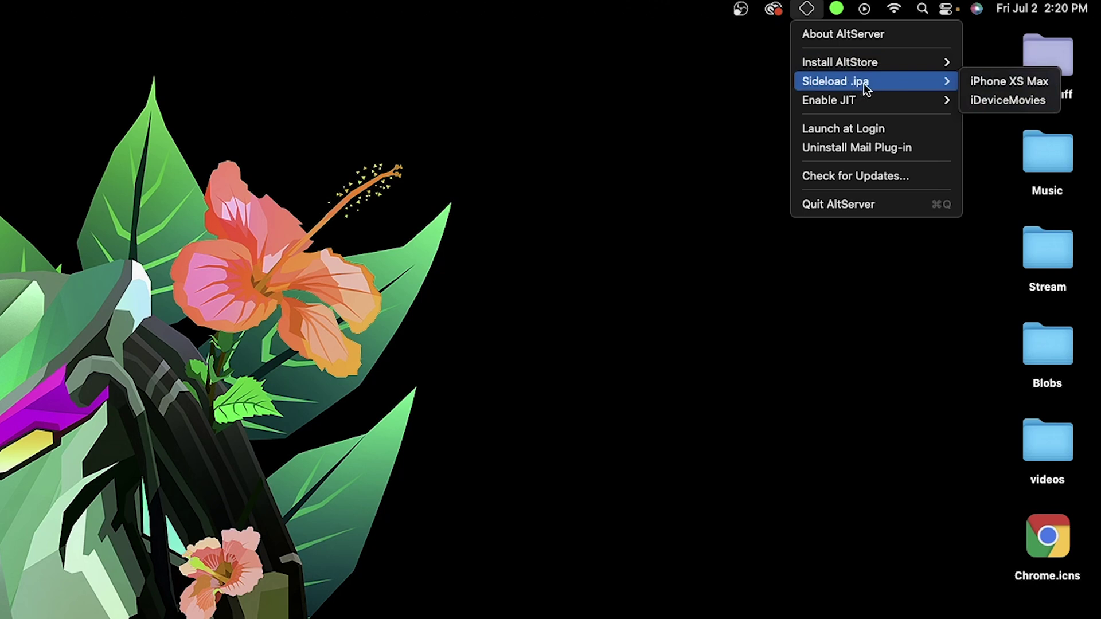
mouse_move(867, 100)
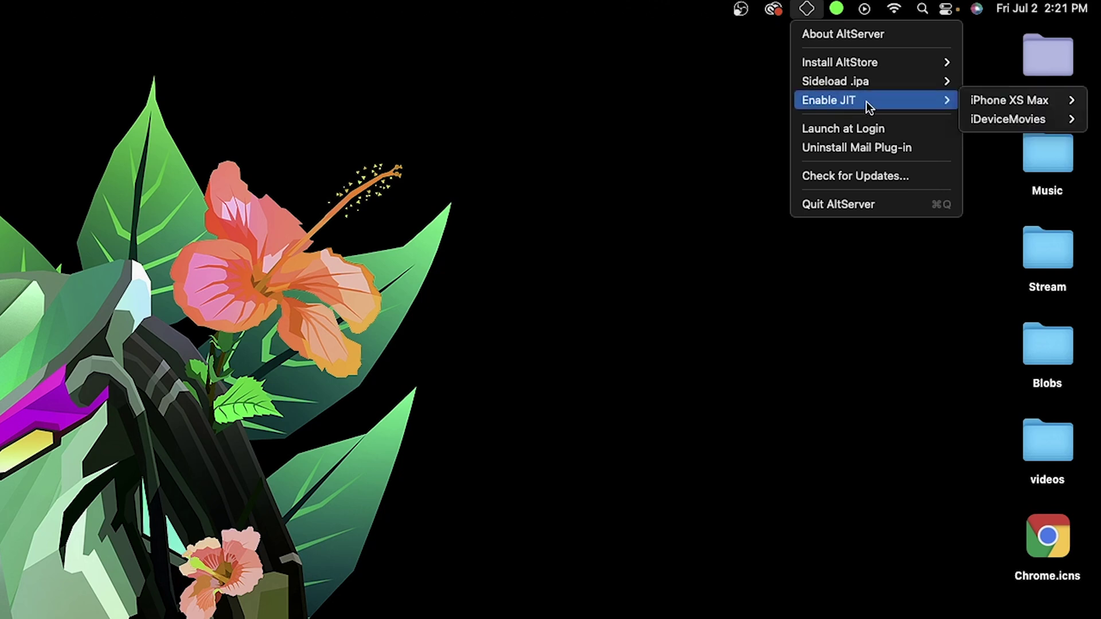
Step: Run Check for Updates in AltServer and dismiss the already-up-to-date notice
mouse_move(997, 104)
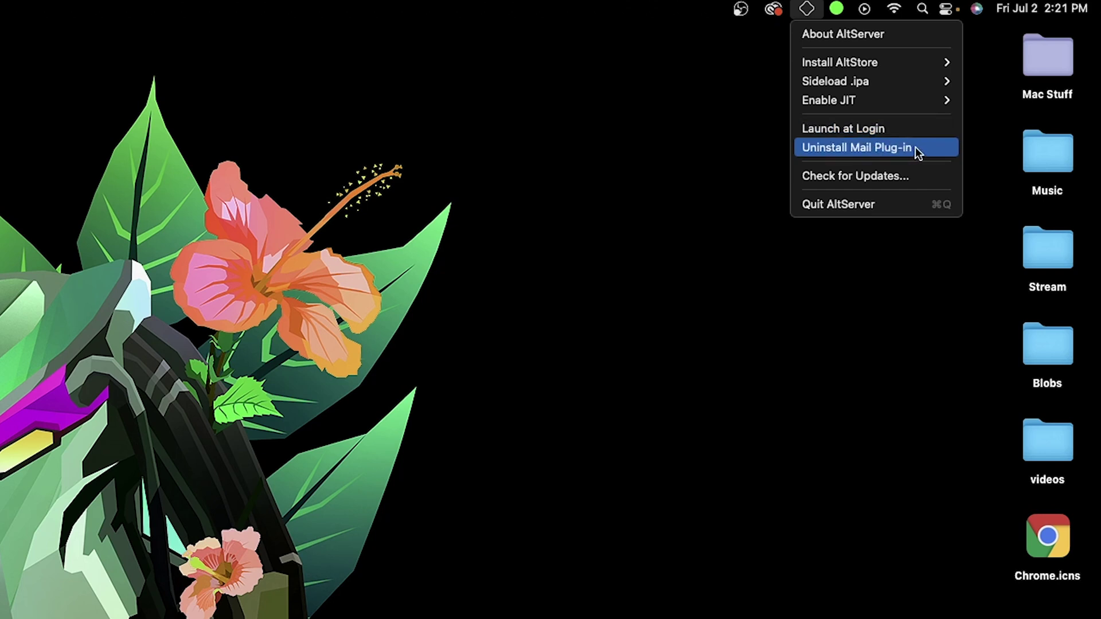
click(891, 176)
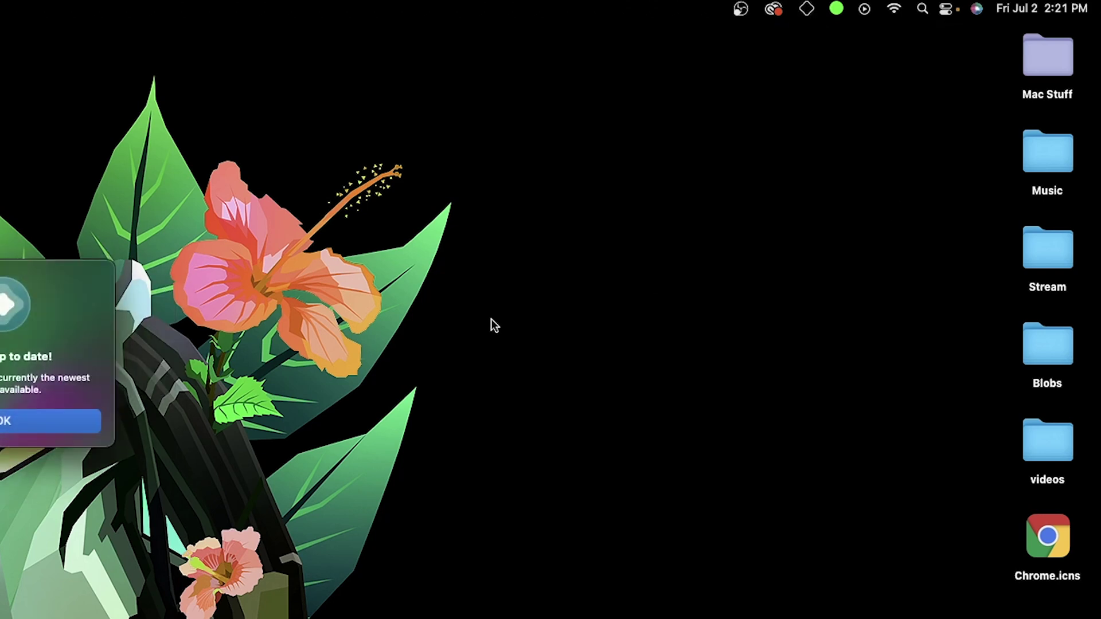
click(69, 419)
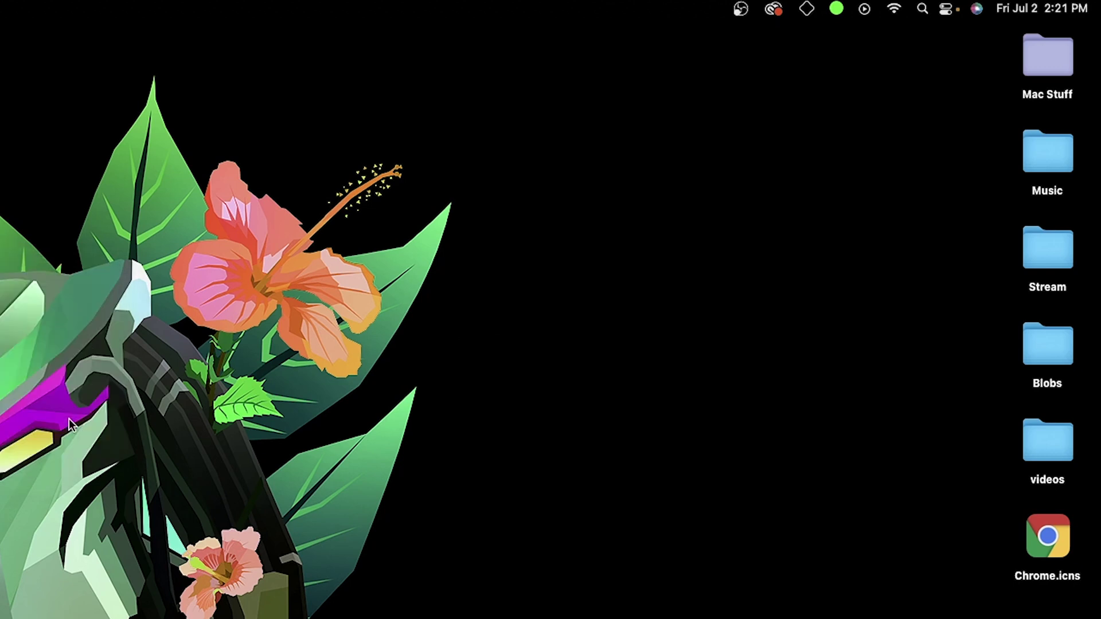
Step: Choose Install AltStore > iDeviceMovies from the AltServer menu
click(807, 9)
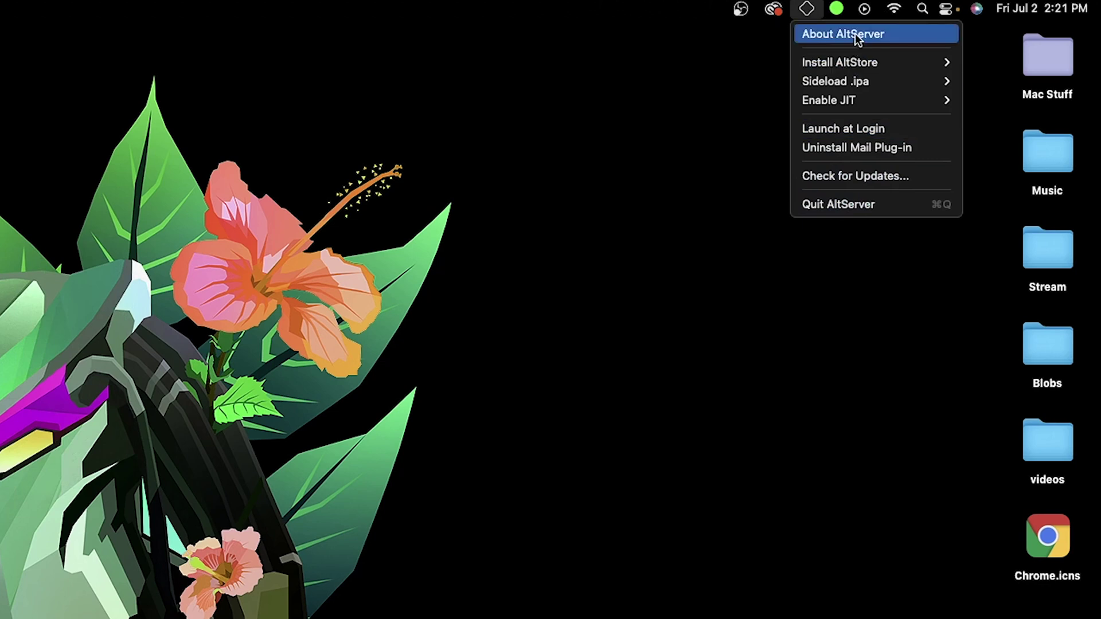
mouse_move(857, 63)
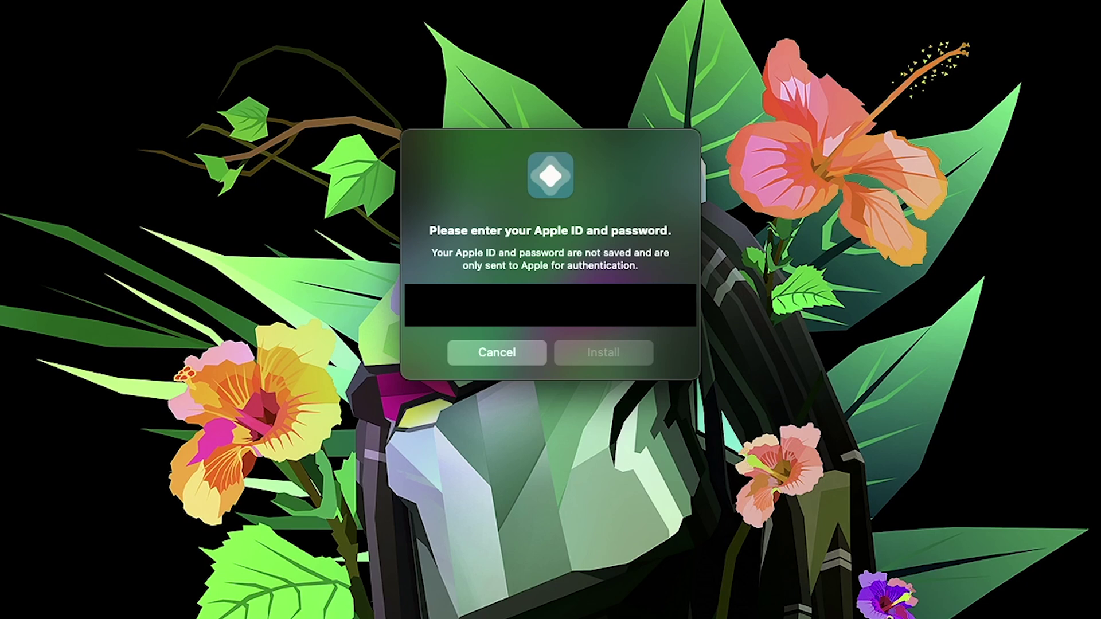
Step: Fill in the Apple ID password and submit the sign-in to install AltStore
key(Tab)
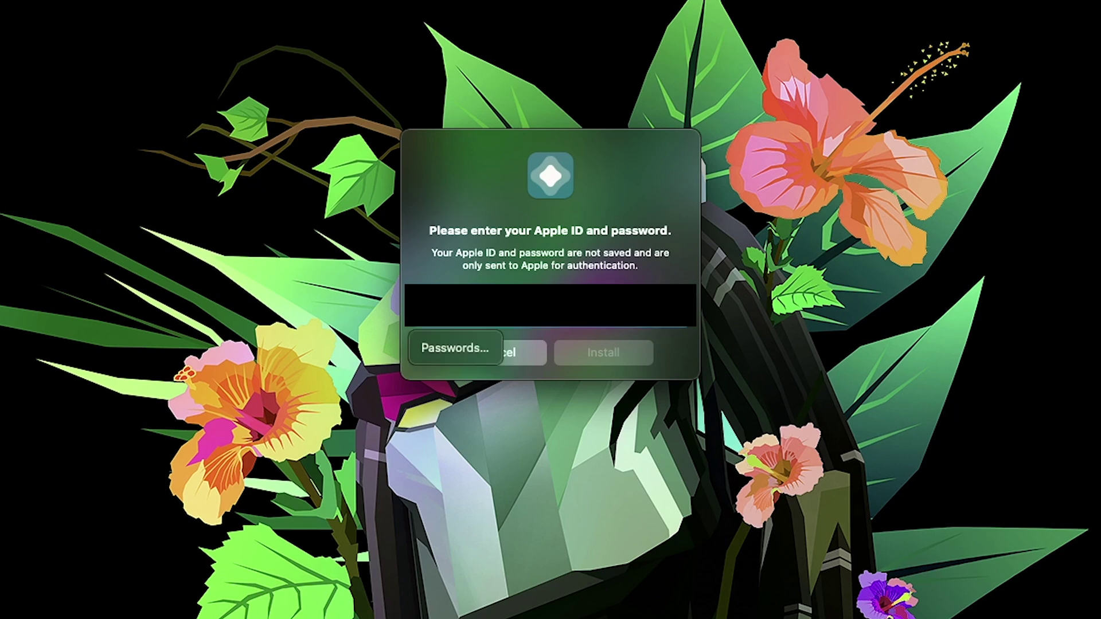
text(password)
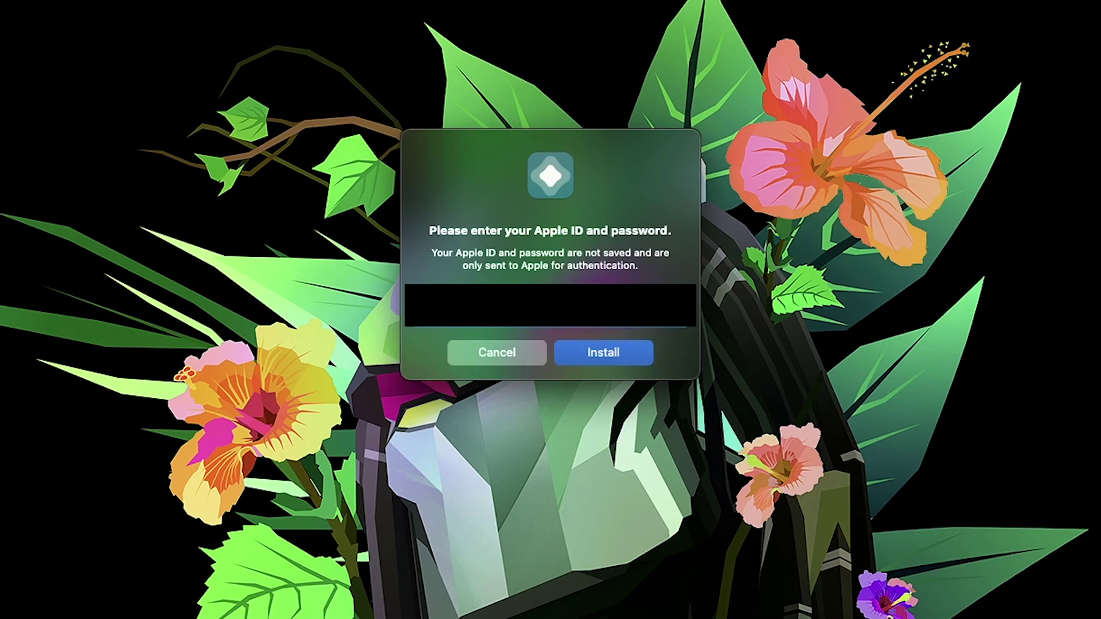
click(604, 353)
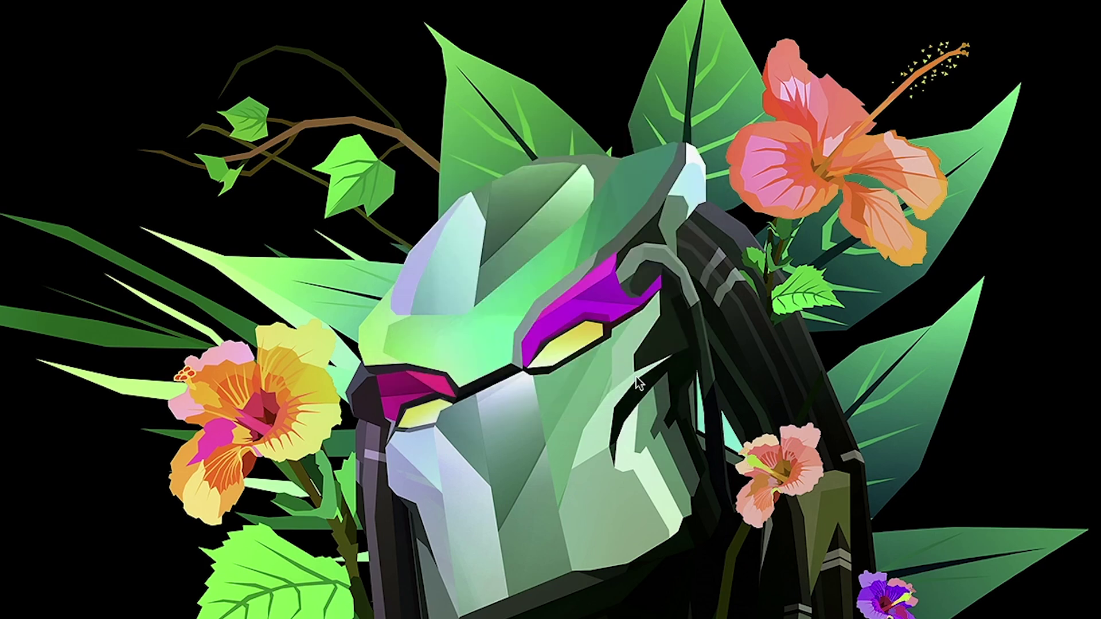